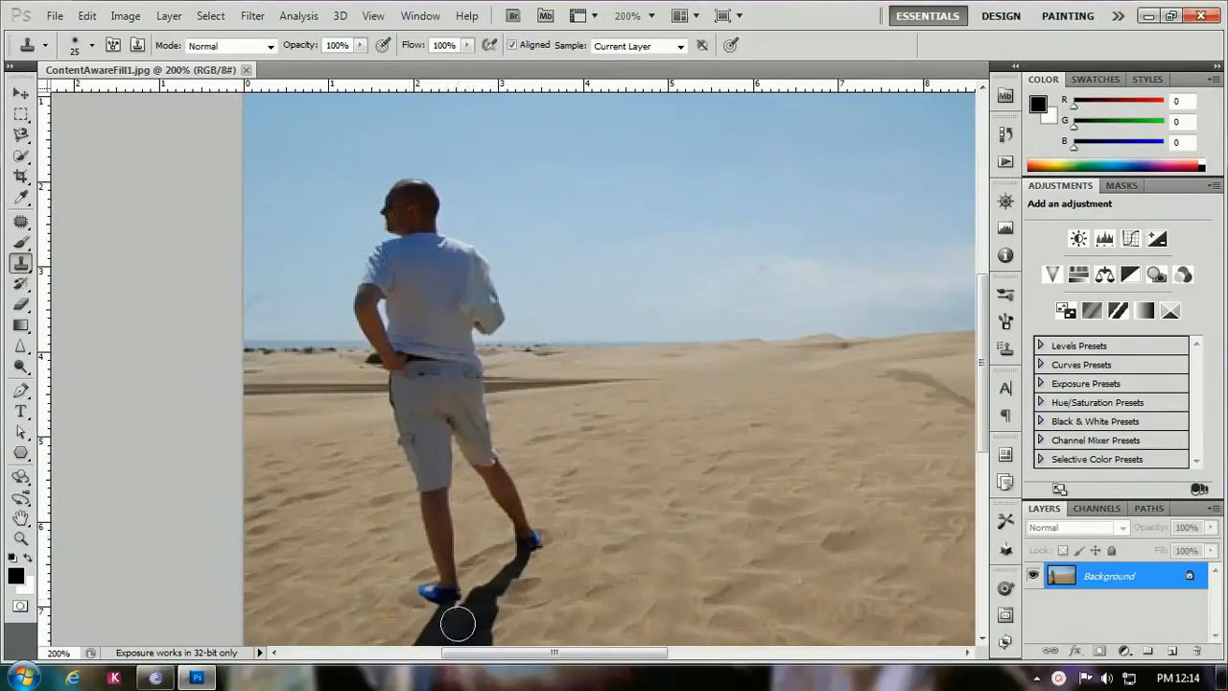
Select the standing man, including his legs and shoes, and his shadow on the sand with the Quick Selection tool
{"action": "left_click", "coordinate": [419, 204]}
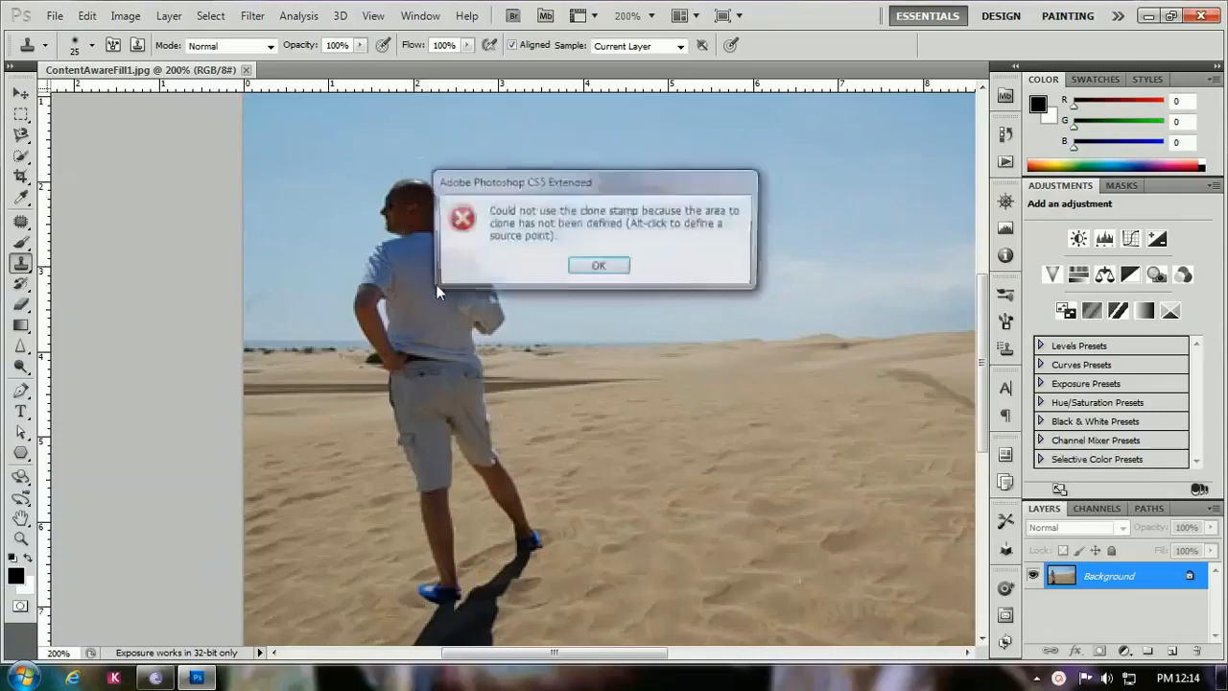
{"action": "left_click", "coordinate": [588, 270]}
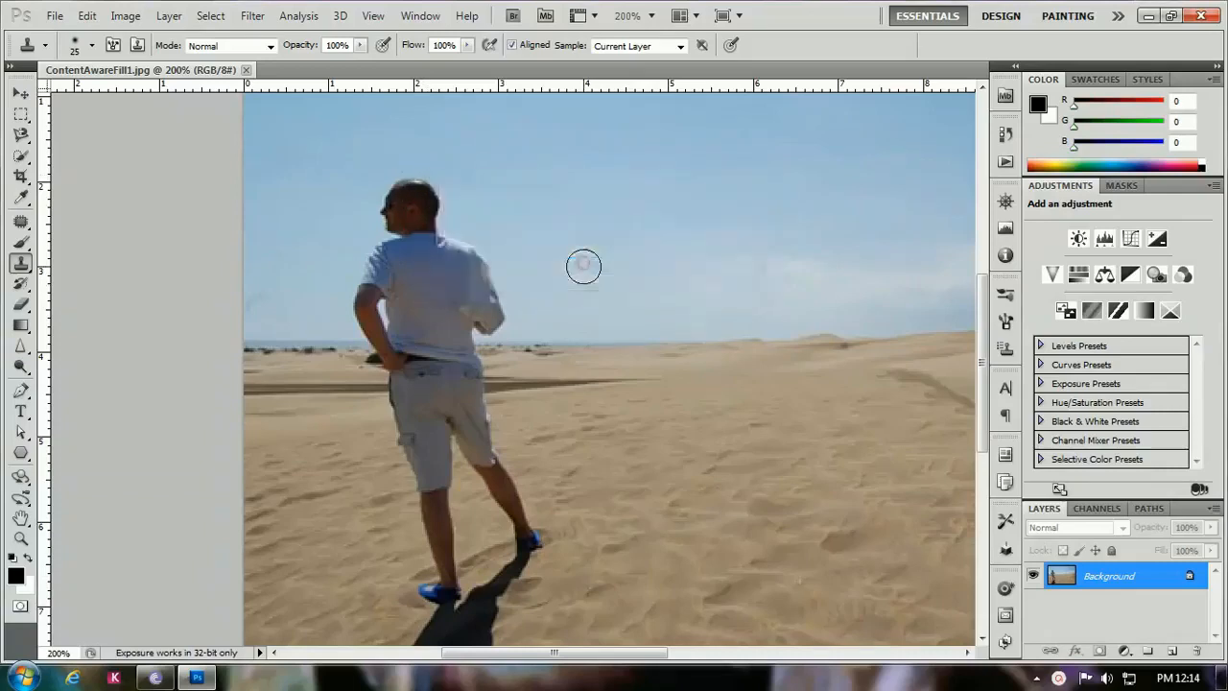
{"action": "left_click", "coordinate": [21, 155]}
{"action": "right_click", "coordinate": [21, 155]}
{"action": "left_click", "coordinate": [105, 156]}
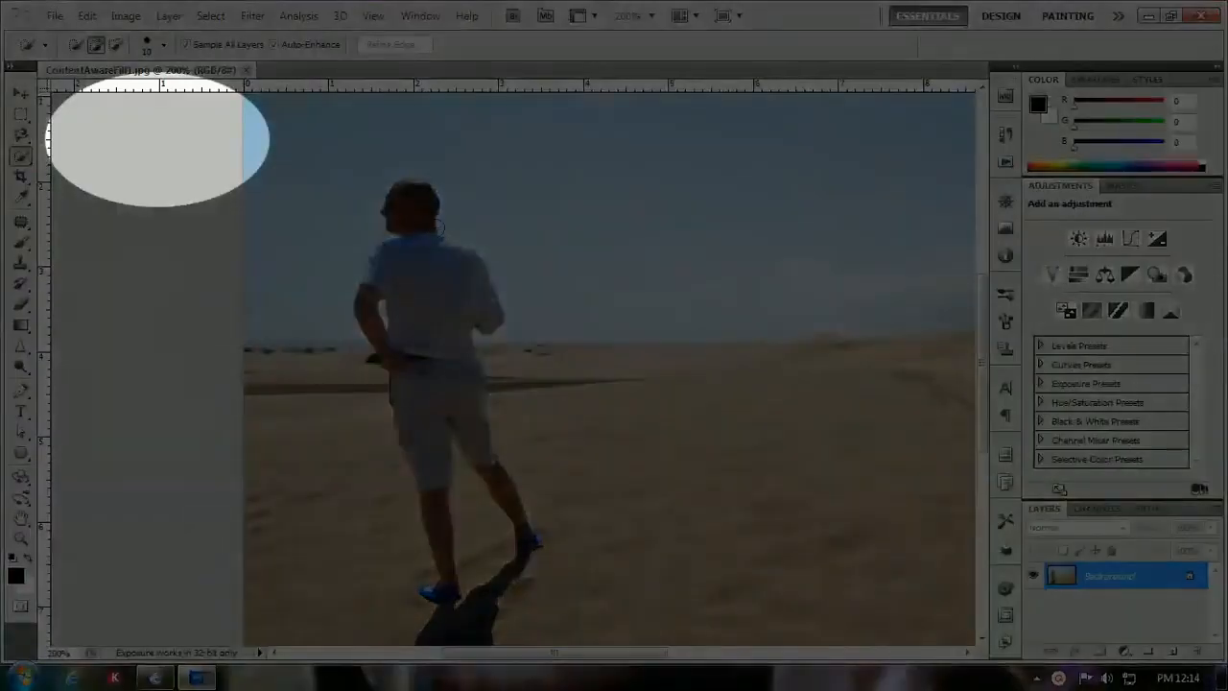
{"action": "mouse_move", "coordinate": [427, 257]}
{"action": "left_mouse_down"}
{"action": "mouse_move", "coordinate": [449, 369]}
{"action": "mouse_move", "coordinate": [429, 344]}
{"action": "mouse_move", "coordinate": [441, 585]}
{"action": "left_mouse_up"}
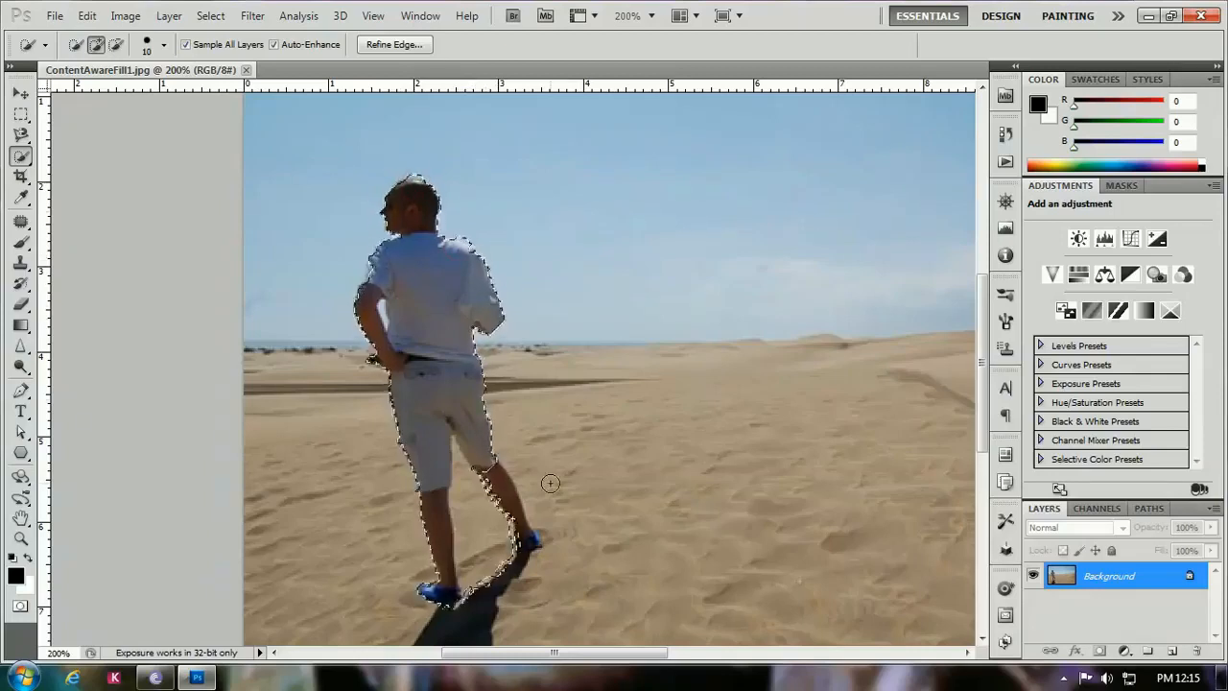
{"action": "left_click_drag", "start_coordinate": [506, 583], "coordinate": [466, 626]}
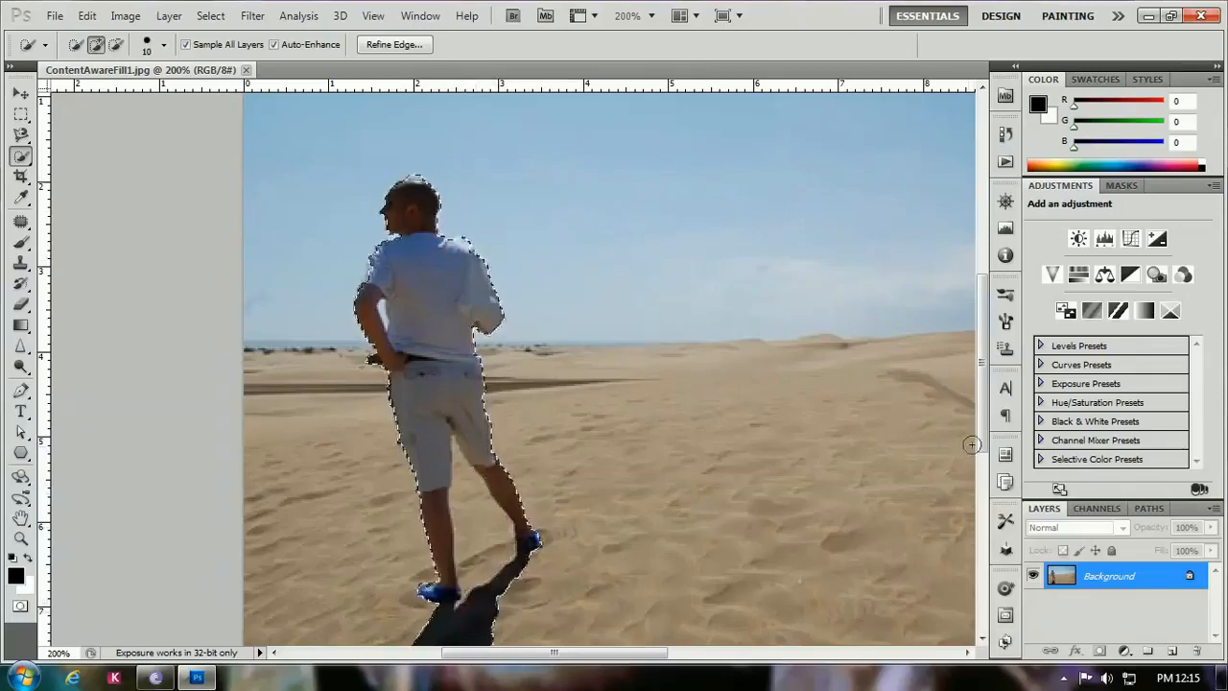
Convert the locked Background into a regular layer named Layer 0 with Normal mode and 100% opacity
{"action": "left_click_drag", "start_coordinate": [984, 449], "coordinate": [984, 511]}
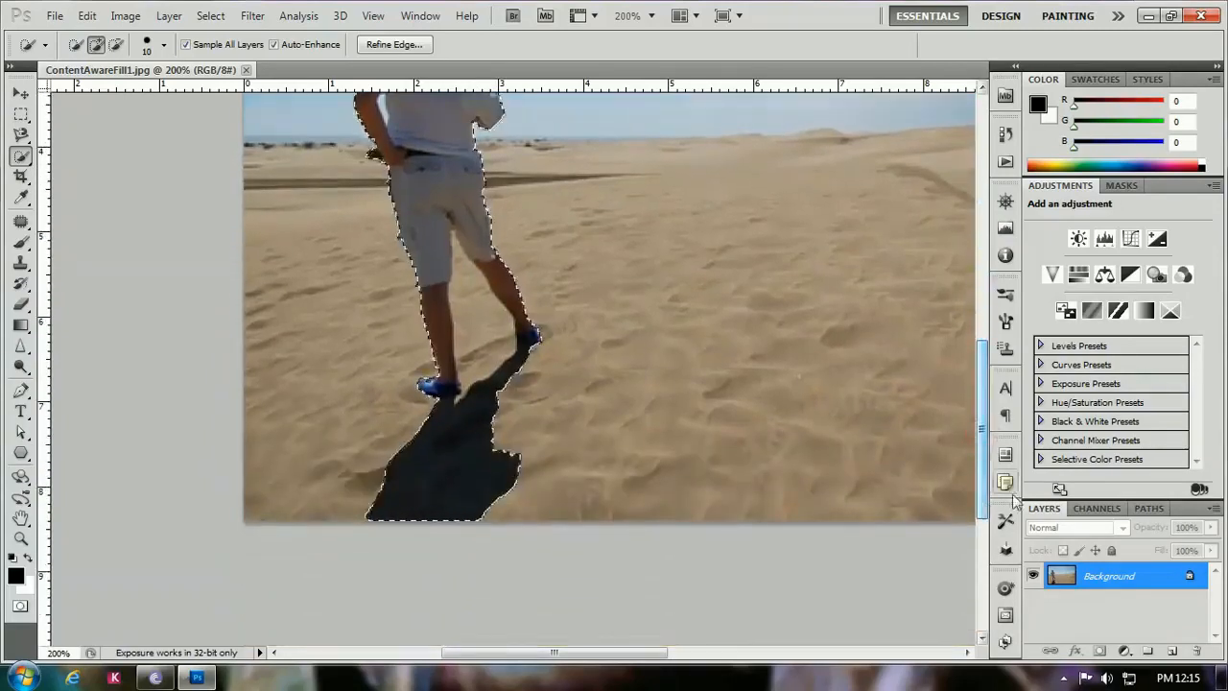
{"action": "double_click", "coordinate": [1056, 577]}
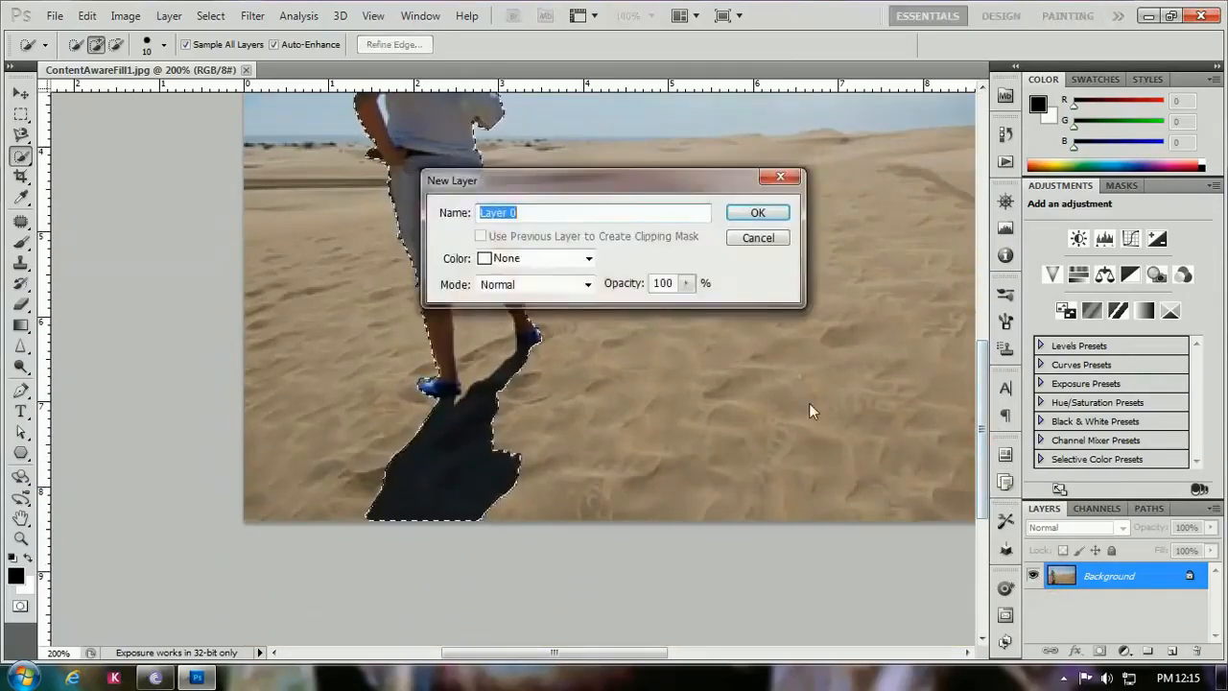
{"action": "left_click", "coordinate": [756, 212]}
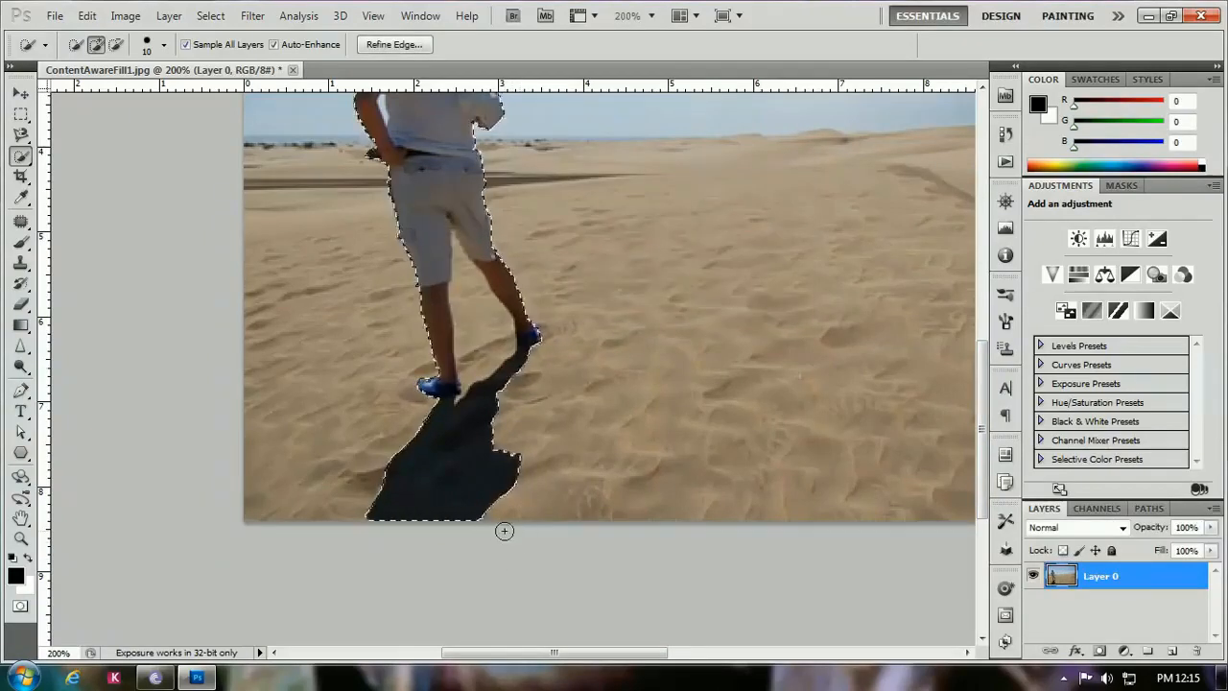
Try to fill the selected man and shadow with Content-Aware contents in Multiply mode at 100% opacity
{"action": "left_click", "coordinate": [87, 16]}
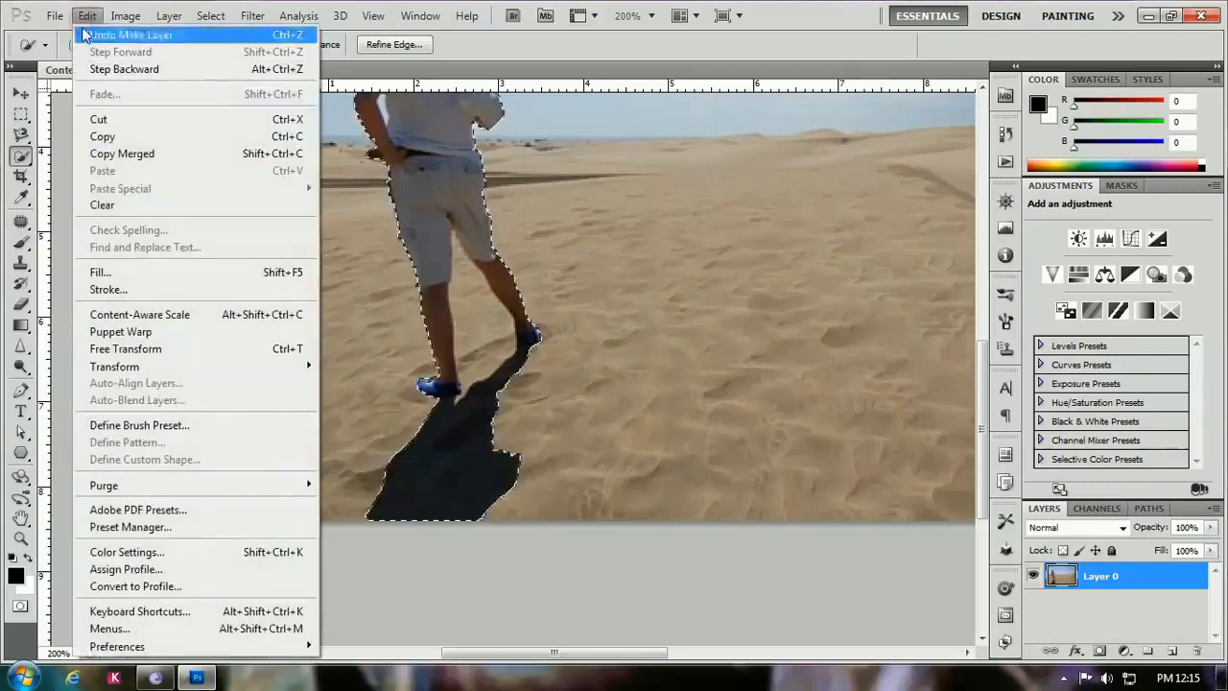
{"action": "left_click", "coordinate": [120, 274]}
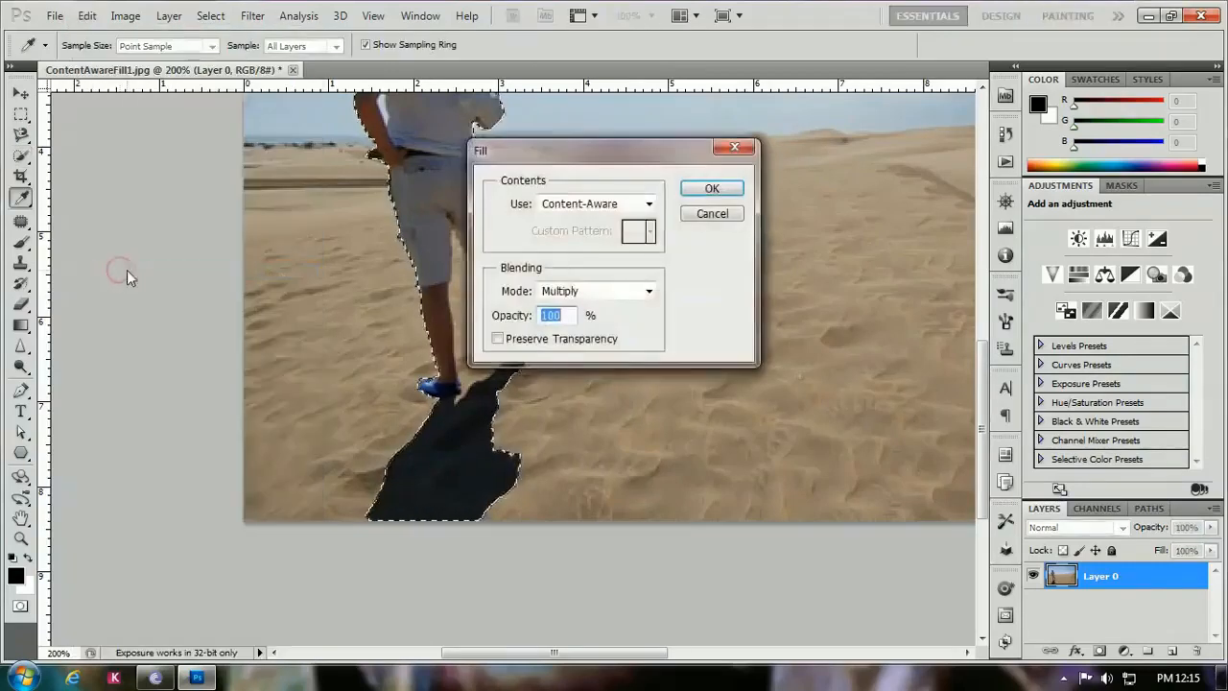
{"action": "left_click", "coordinate": [564, 205]}
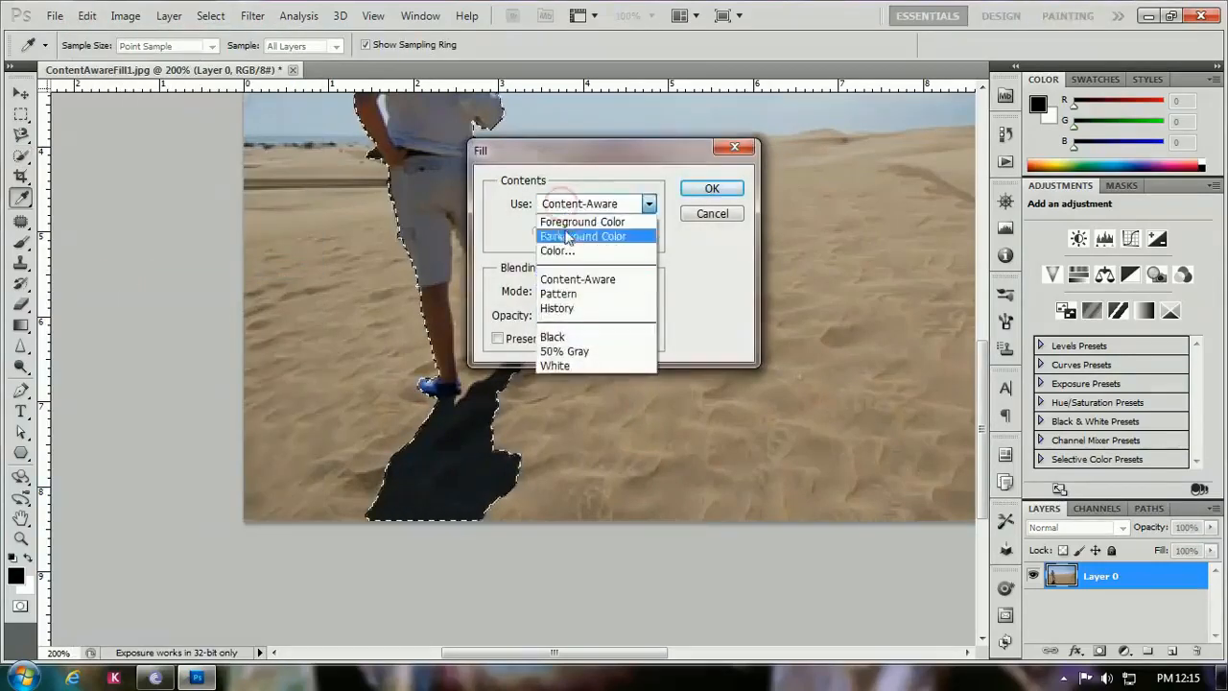
{"action": "left_click", "coordinate": [571, 280]}
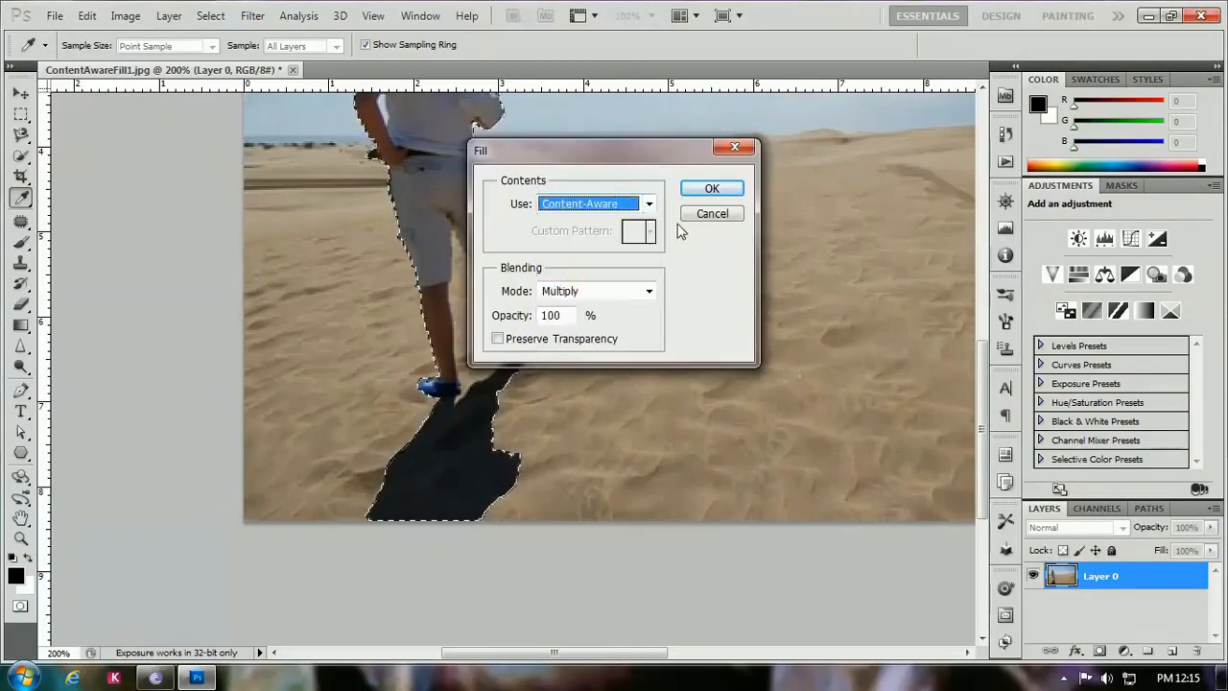
{"action": "left_click", "coordinate": [697, 190]}
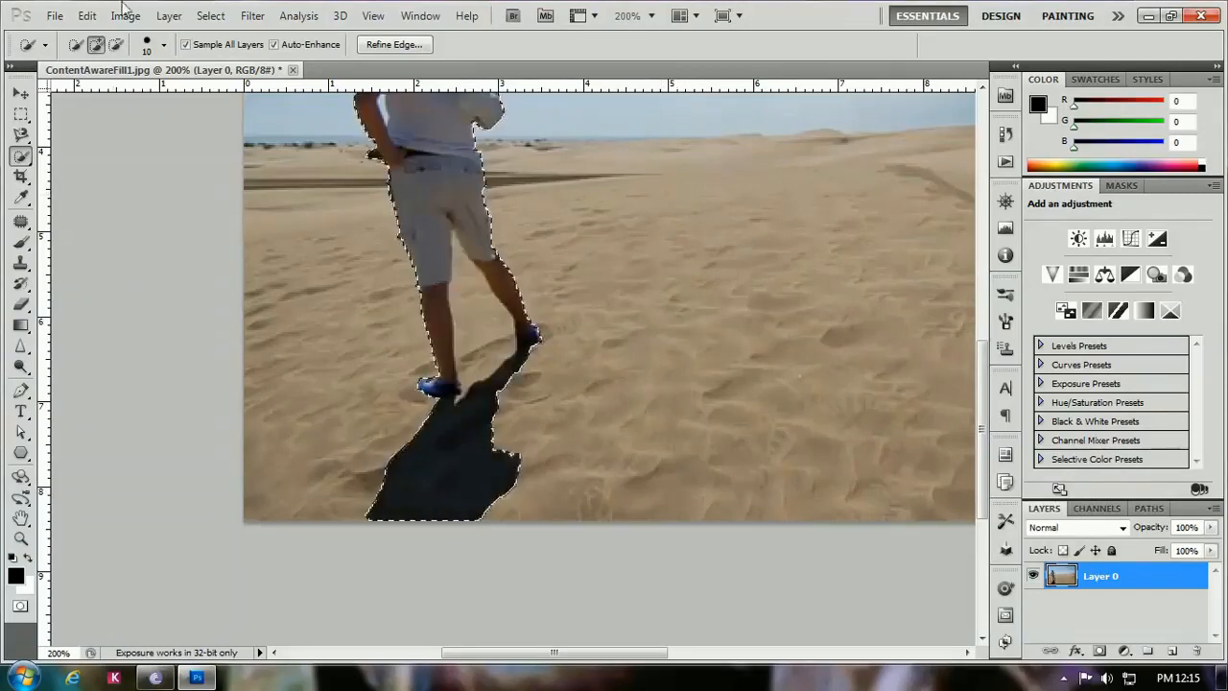
Fill the selected man and shadow with Content-Aware contents in Normal mode at 100% opacity, and deselect
{"action": "left_click", "coordinate": [86, 15]}
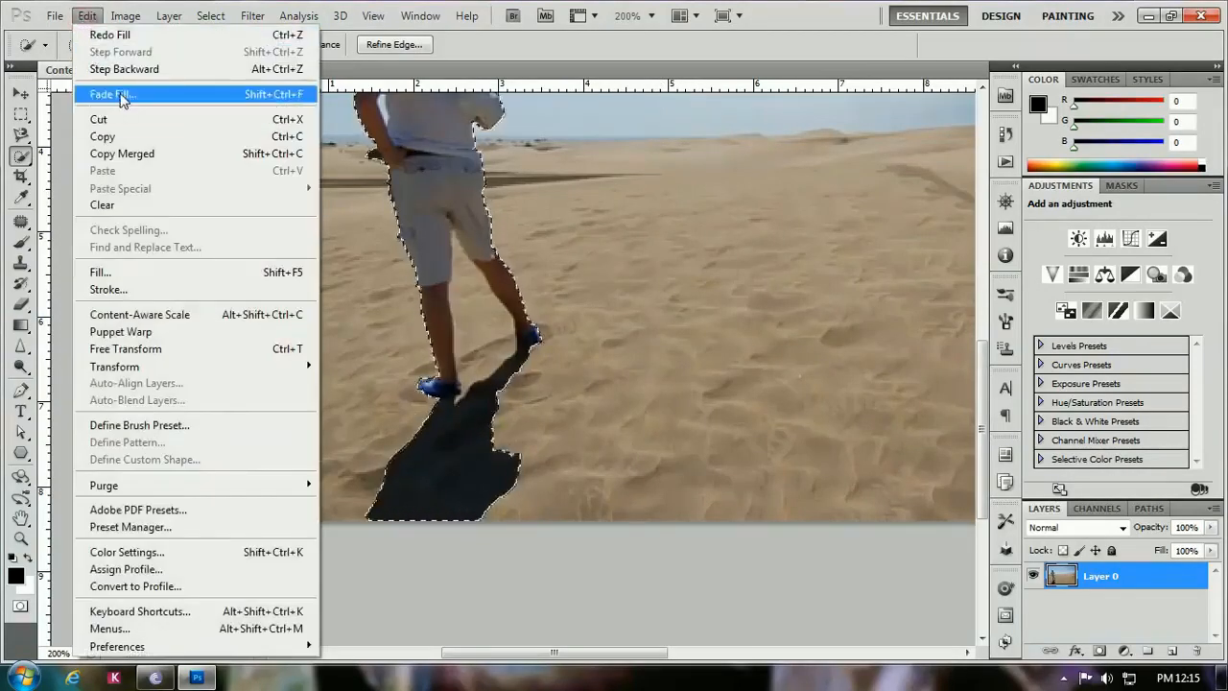
{"action": "left_click", "coordinate": [144, 274]}
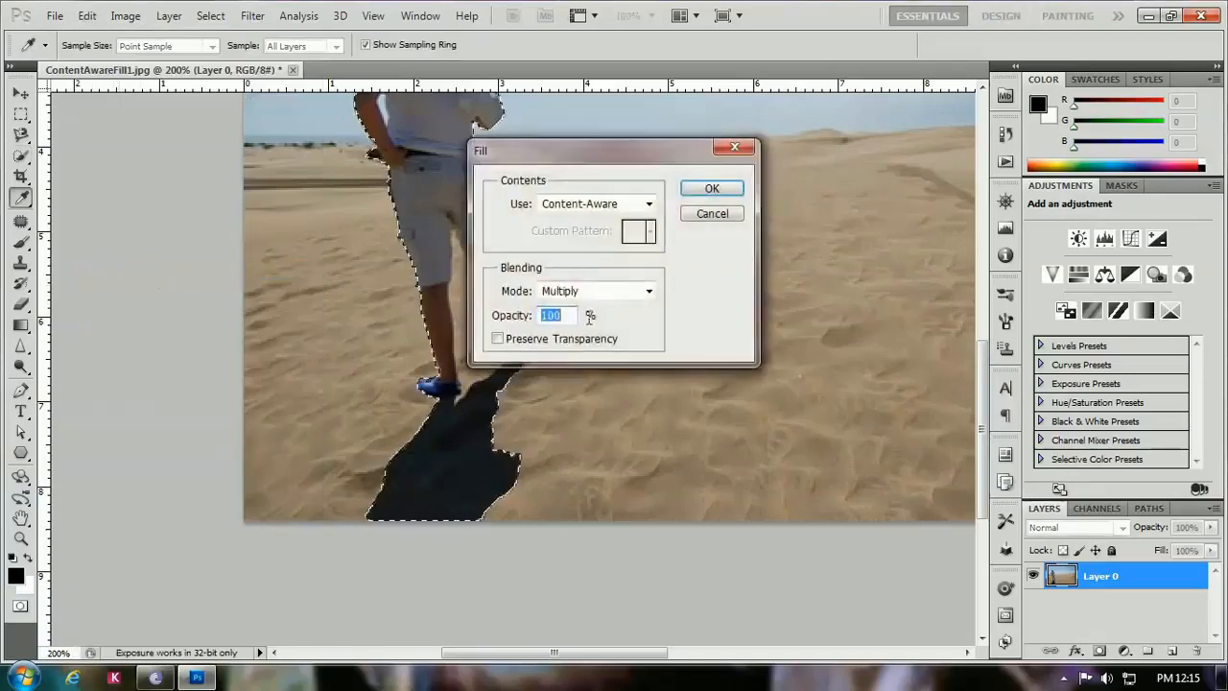
{"action": "left_click", "coordinate": [575, 295]}
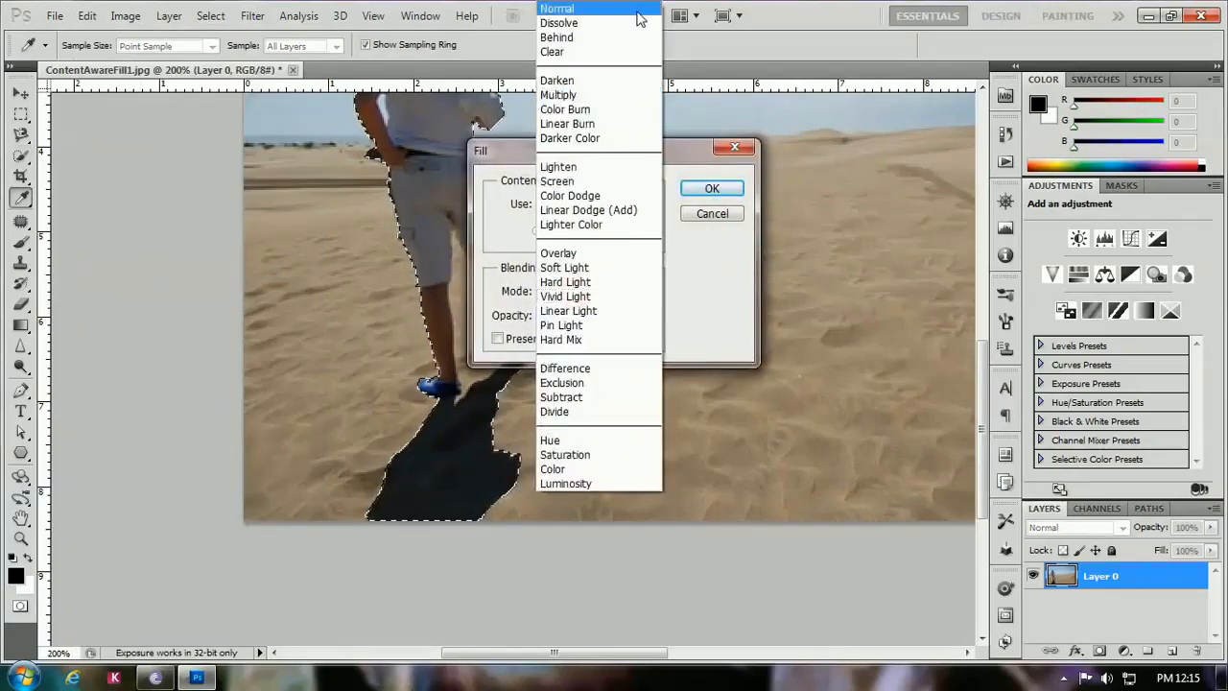
{"action": "left_click", "coordinate": [637, 12]}
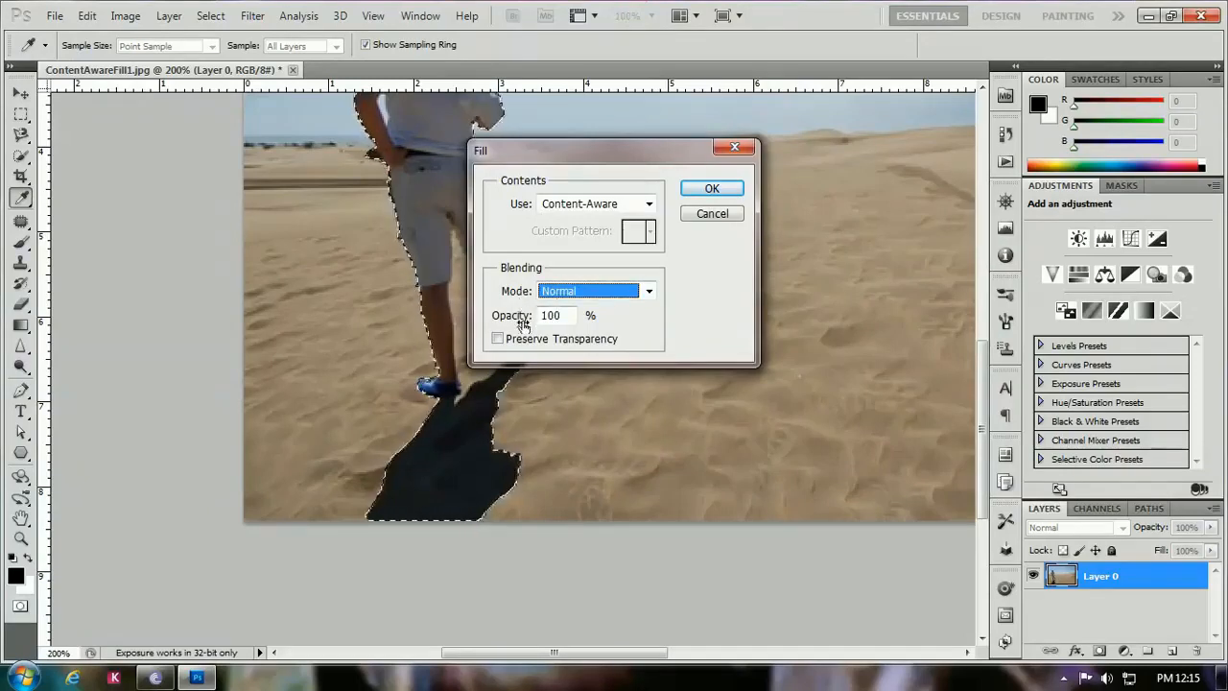
{"action": "left_click", "coordinate": [719, 188]}
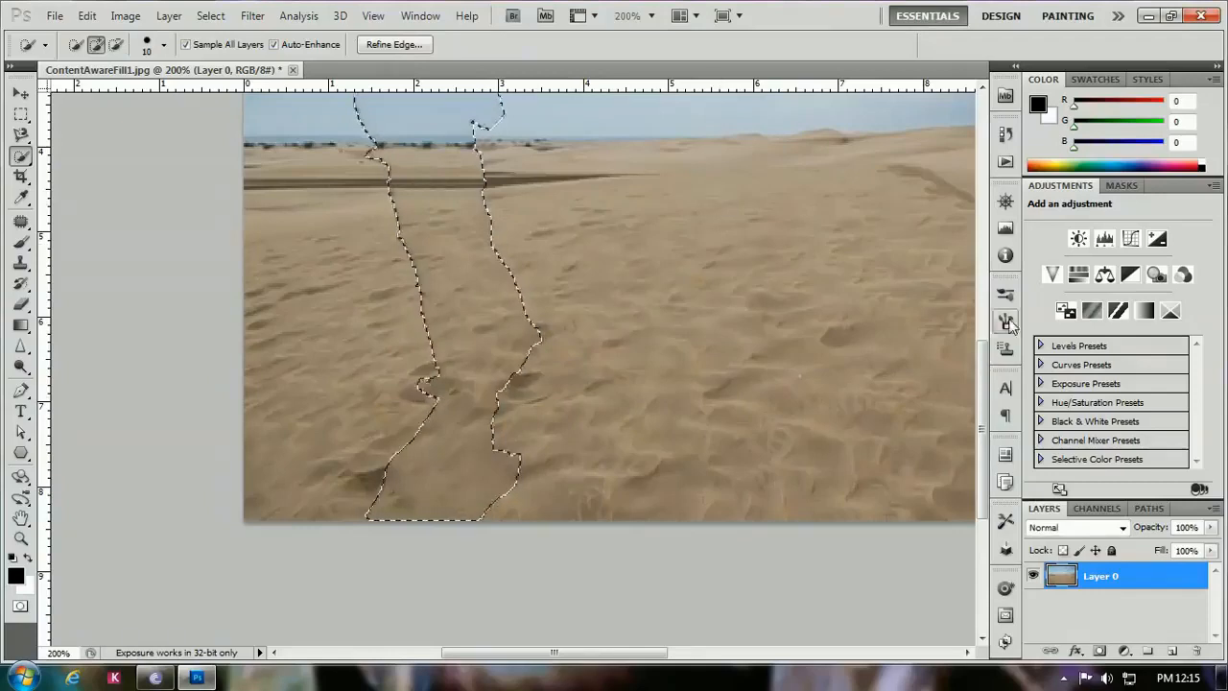
{"action": "left_click_drag", "start_coordinate": [985, 327], "coordinate": [986, 297]}
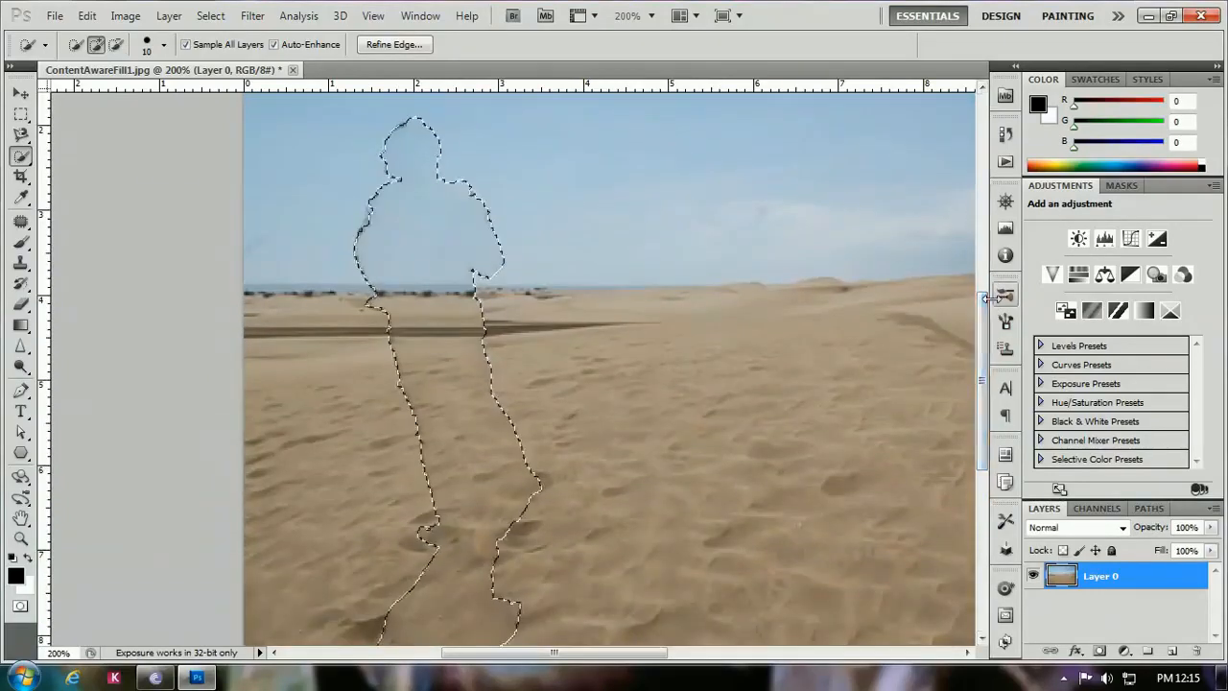
{"action": "key", "text": "ctrl+d"}
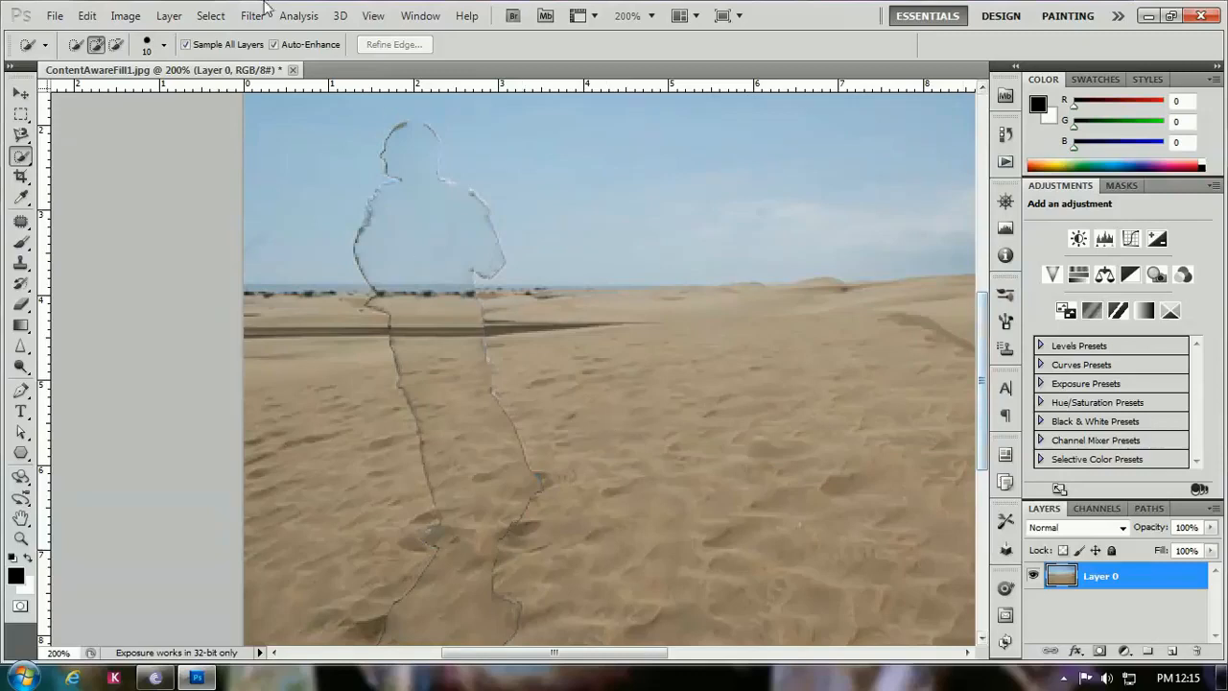
Clone clear sky over the leftover head, shoulder and arm outline using the Clone Stamp tool with a 35 px brush
{"action": "left_click", "coordinate": [21, 261]}
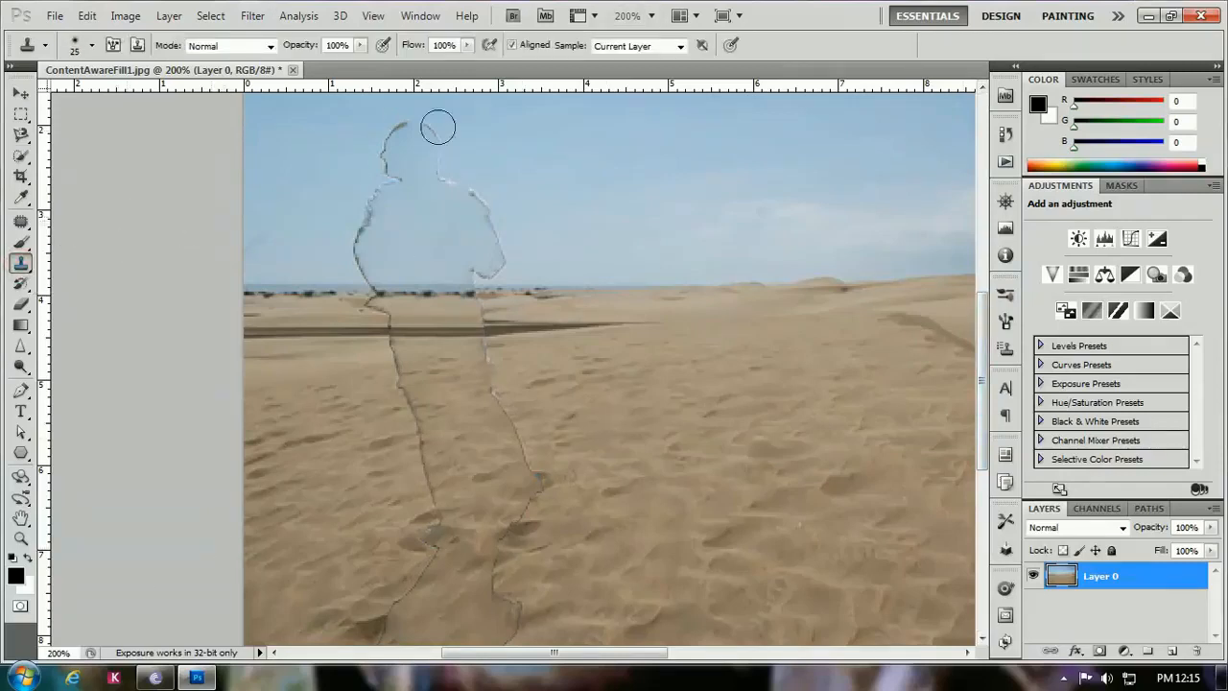
{"action": "left_click", "coordinate": [547, 144], "text": "alt"}
{"action": "key", "text": "bracketright"}
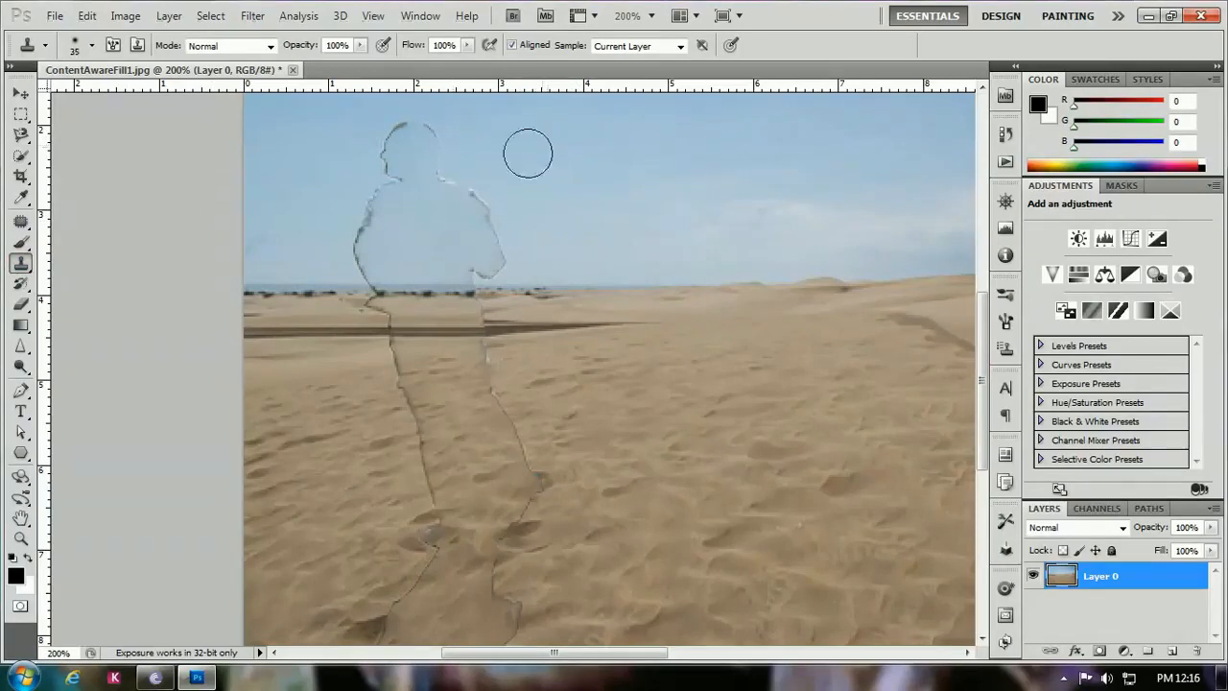
{"action": "left_click", "coordinate": [388, 146]}
{"action": "left_click", "coordinate": [406, 134]}
{"action": "left_click", "coordinate": [429, 143]}
{"action": "left_click", "coordinate": [436, 159]}
{"action": "left_click", "coordinate": [383, 139]}
{"action": "left_click", "coordinate": [387, 166]}
{"action": "left_click", "coordinate": [396, 205]}
{"action": "left_click", "coordinate": [372, 212]}
{"action": "left_click", "coordinate": [369, 197]}
{"action": "left_click", "coordinate": [439, 164]}
{"action": "left_click", "coordinate": [464, 165]}
{"action": "left_click", "coordinate": [468, 188]}
{"action": "left_click", "coordinate": [490, 213]}
{"action": "left_click", "coordinate": [398, 202]}
{"action": "left_click", "coordinate": [360, 238]}
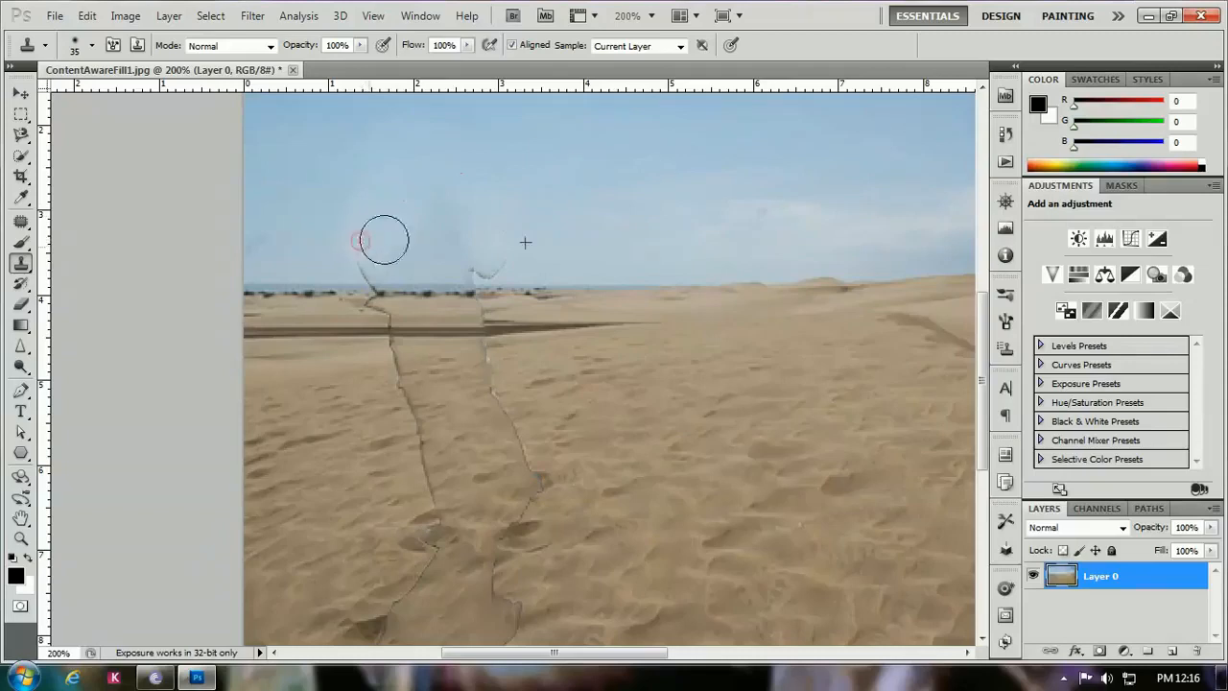
{"action": "left_click", "coordinate": [502, 258]}
{"action": "left_click", "coordinate": [476, 266]}
{"action": "left_click", "coordinate": [487, 268]}
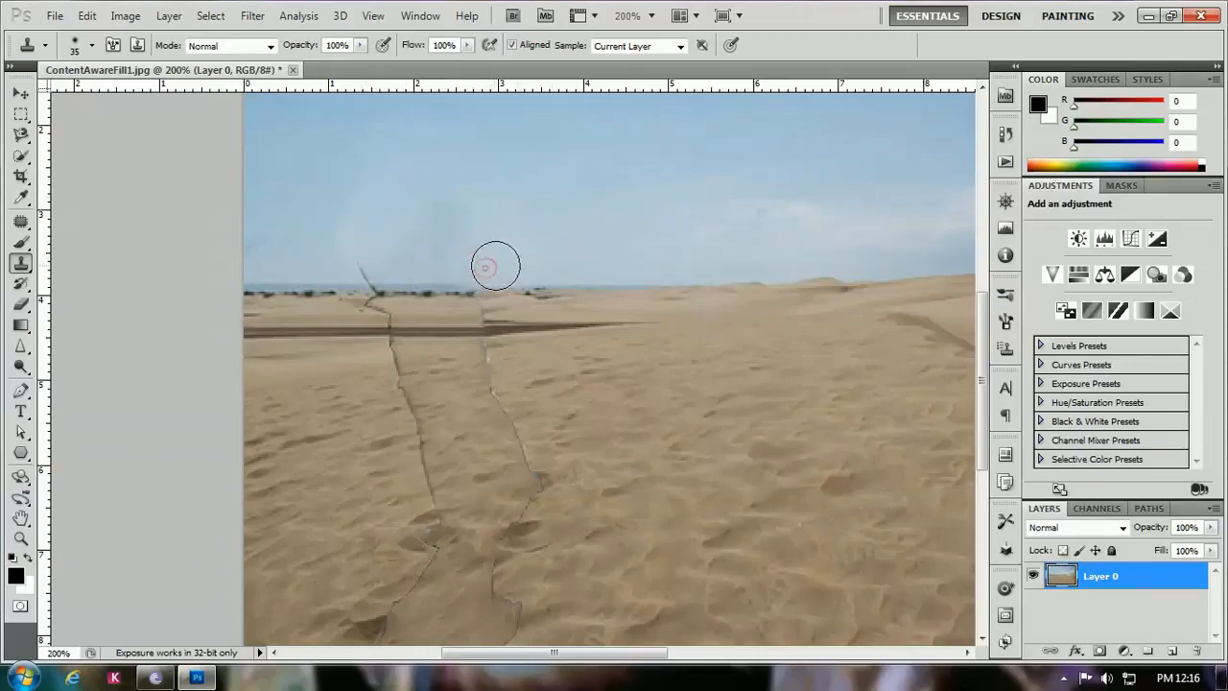
Clone nearby sand over the outlines of the shadow, feet and lower legs with an 80 px Clone Stamp brush
{"action": "key", "text": "bracketright"}
{"action": "key", "text": "bracketright"}
{"action": "key", "text": "bracketright"}
{"action": "key", "text": "bracketright"}
{"action": "left_click", "coordinate": [689, 506], "text": "alt"}
{"action": "mouse_move", "coordinate": [428, 568]}
{"action": "left_mouse_down"}
{"action": "mouse_move", "coordinate": [413, 576]}
{"action": "mouse_move", "coordinate": [500, 611]}
{"action": "mouse_move", "coordinate": [398, 598]}
{"action": "left_mouse_up"}
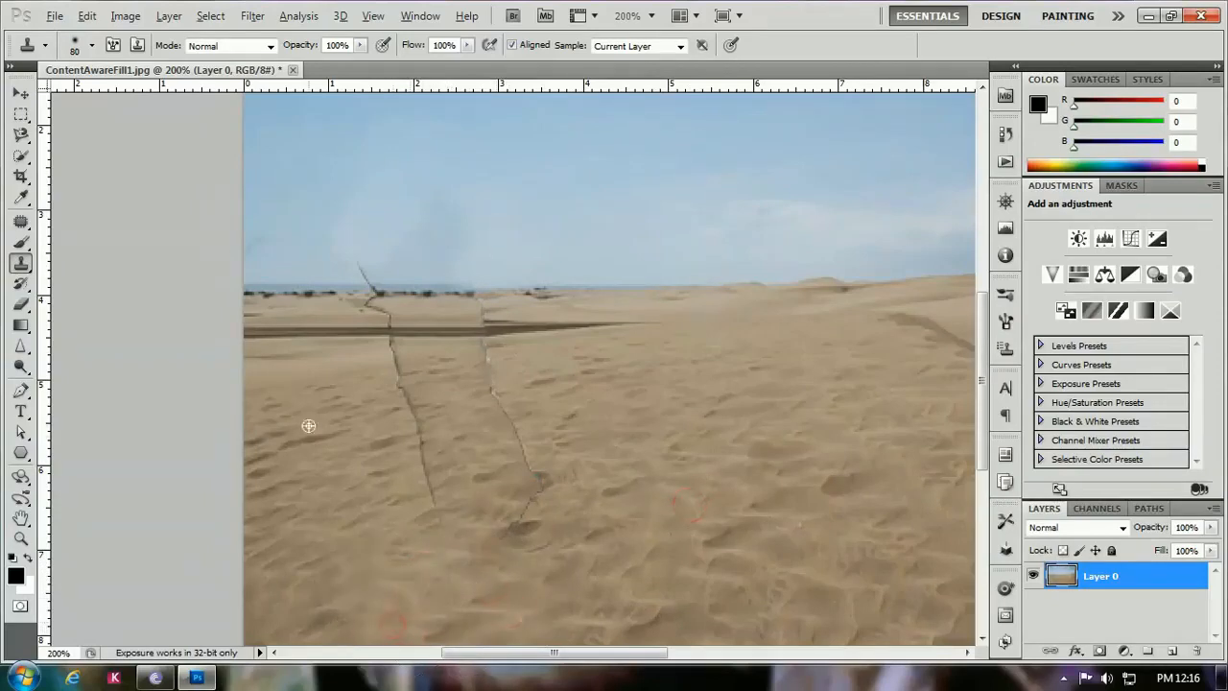
{"action": "mouse_move", "coordinate": [416, 423]}
{"action": "left_mouse_down"}
{"action": "mouse_move", "coordinate": [442, 437]}
{"action": "mouse_move", "coordinate": [428, 459]}
{"action": "mouse_move", "coordinate": [480, 499]}
{"action": "left_mouse_up"}
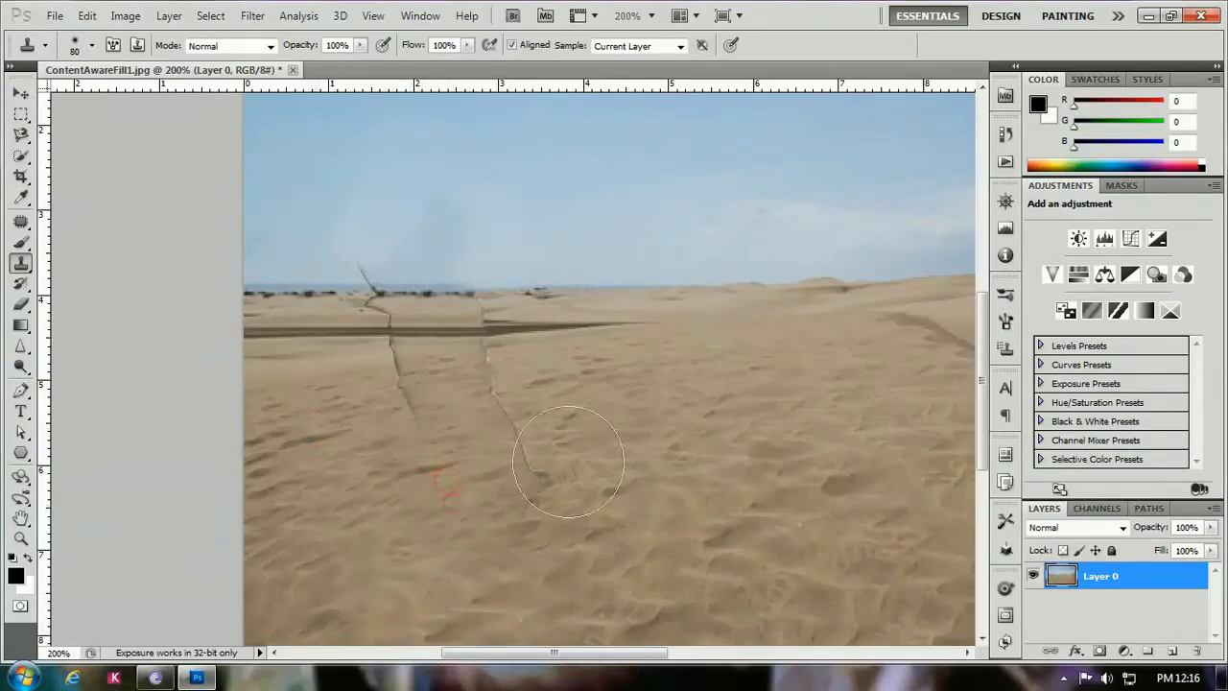
{"action": "left_click", "coordinate": [568, 391], "text": "alt"}
{"action": "mouse_move", "coordinate": [535, 430]}
{"action": "left_mouse_down"}
{"action": "mouse_move", "coordinate": [507, 466]}
{"action": "mouse_move", "coordinate": [508, 499]}
{"action": "mouse_move", "coordinate": [589, 438]}
{"action": "left_mouse_up"}
Try to clone sand across the two remaining upper leg seams in one stroke, and undo it
{"action": "left_click", "coordinate": [494, 368], "text": "alt"}
{"action": "left_click_drag", "start_coordinate": [496, 392], "coordinate": [407, 394]}
{"action": "key", "text": "ctrl+z"}
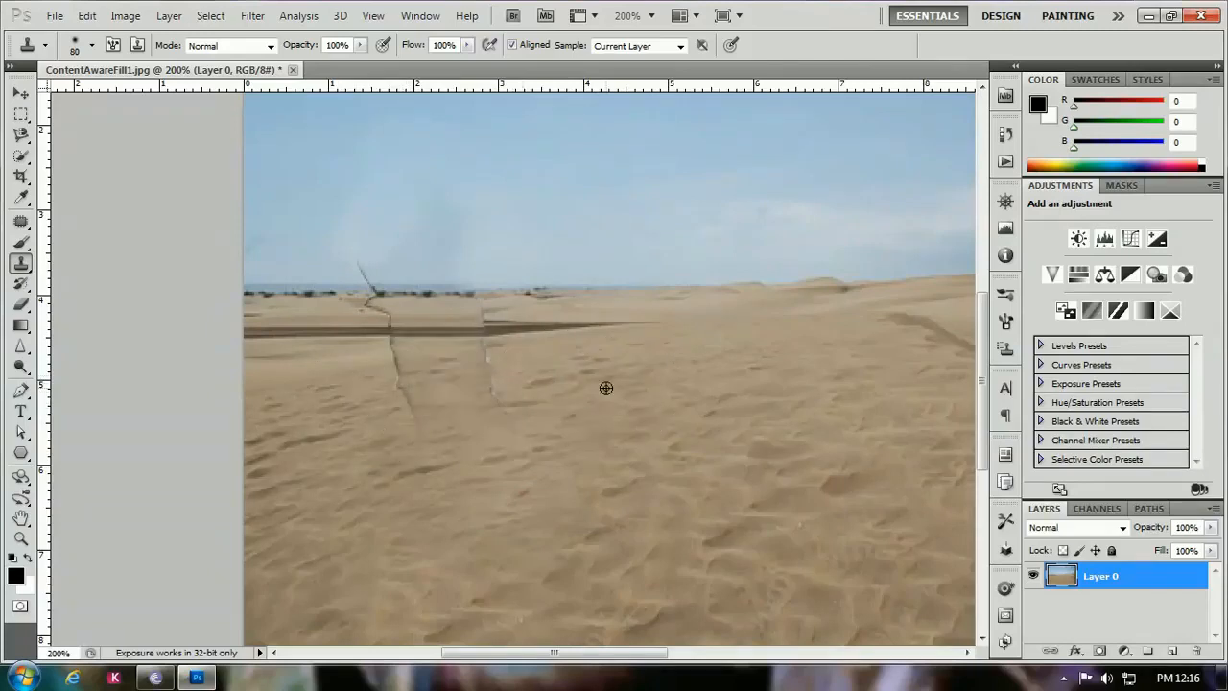
Resample sand and clone it over the two leg seams just below the dark dune streak, undoing the stray last stroke
{"action": "left_click", "coordinate": [605, 387], "text": "alt"}
{"action": "left_click_drag", "start_coordinate": [494, 400], "coordinate": [492, 400]}
{"action": "left_click", "coordinate": [415, 413]}
{"action": "left_click_drag", "start_coordinate": [576, 356], "coordinate": [625, 330]}
{"action": "key", "text": "ctrl+z"}
Try to clone over the dark dune streak with the Clone Stamp brush reduced to 30 px
{"action": "key", "text": "bracketleft"}
{"action": "key", "text": "bracketleft"}
{"action": "key", "text": "bracketleft"}
{"action": "key", "text": "bracketleft"}
{"action": "key", "text": "bracketleft"}
{"action": "key", "text": "bracketleft"}
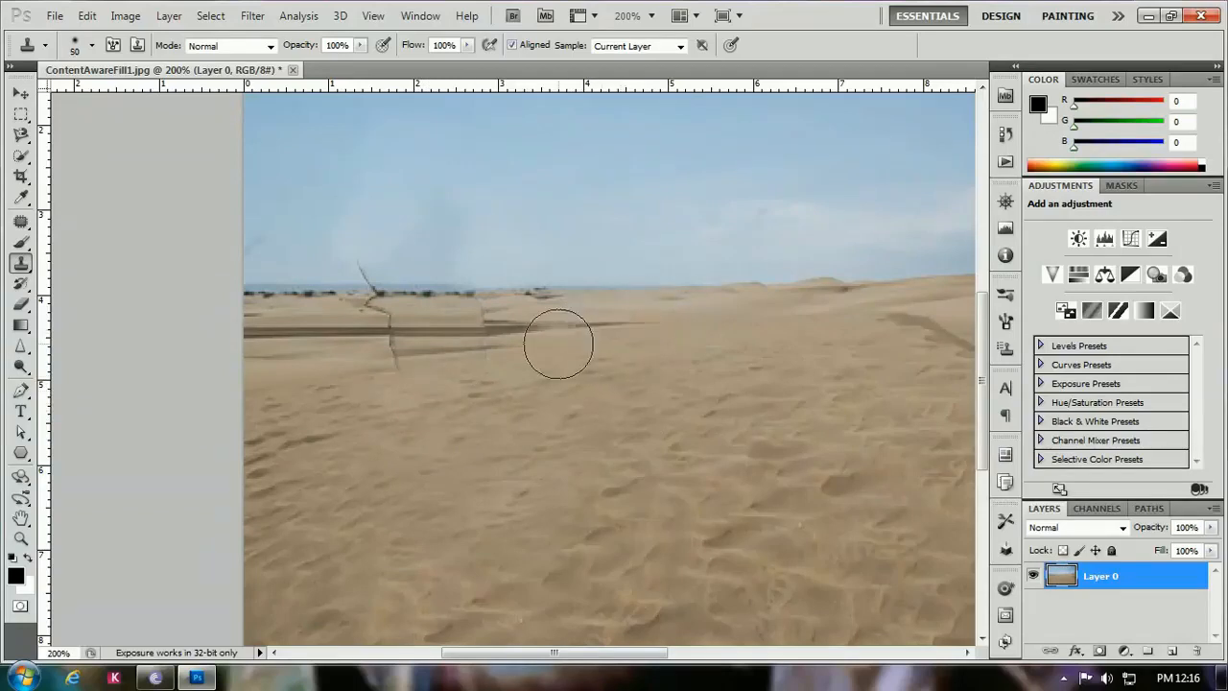
{"action": "key", "text": "bracketleft"}
{"action": "left_click", "coordinate": [534, 330]}
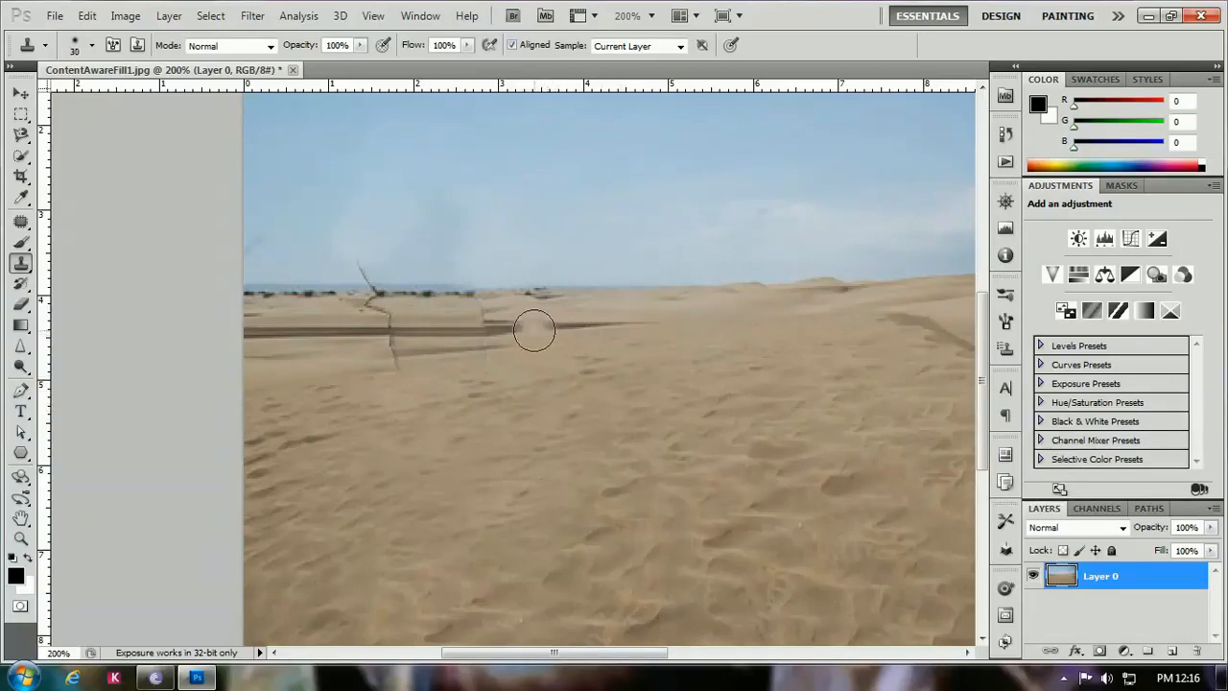
{"action": "key", "text": "p"}
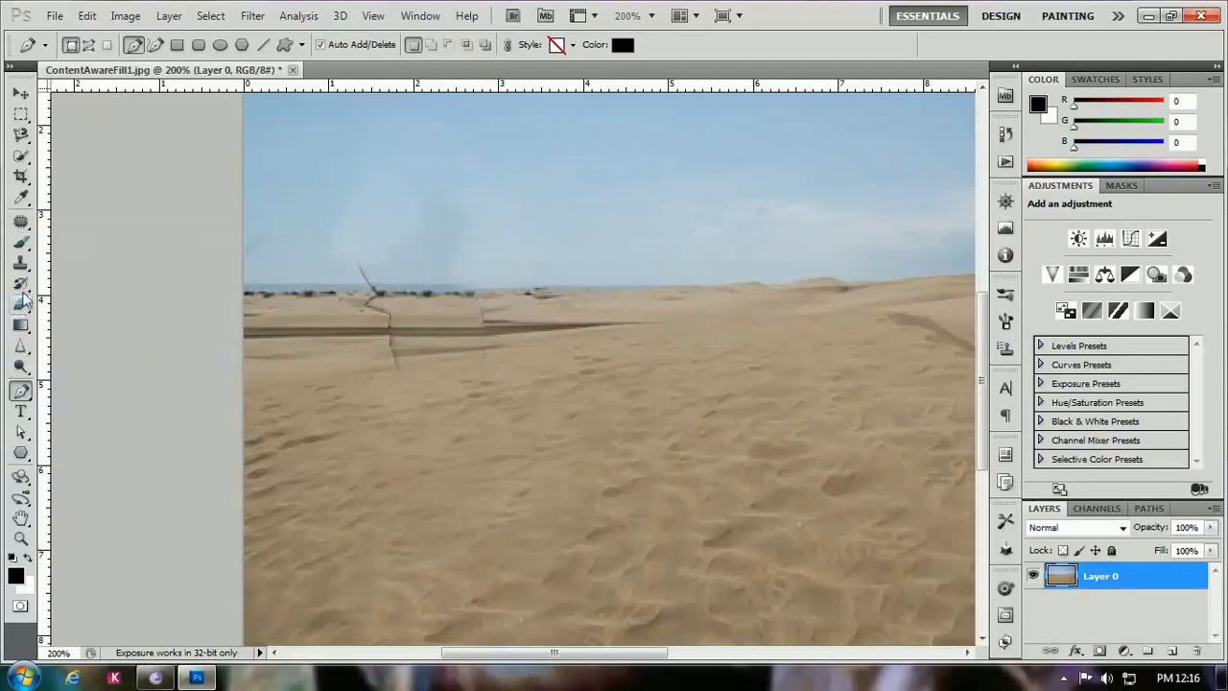
Repair the seams crossing the dark dune streak and the sand just below it with a 20 px Clone Stamp brush
{"action": "left_click", "coordinate": [20, 262]}
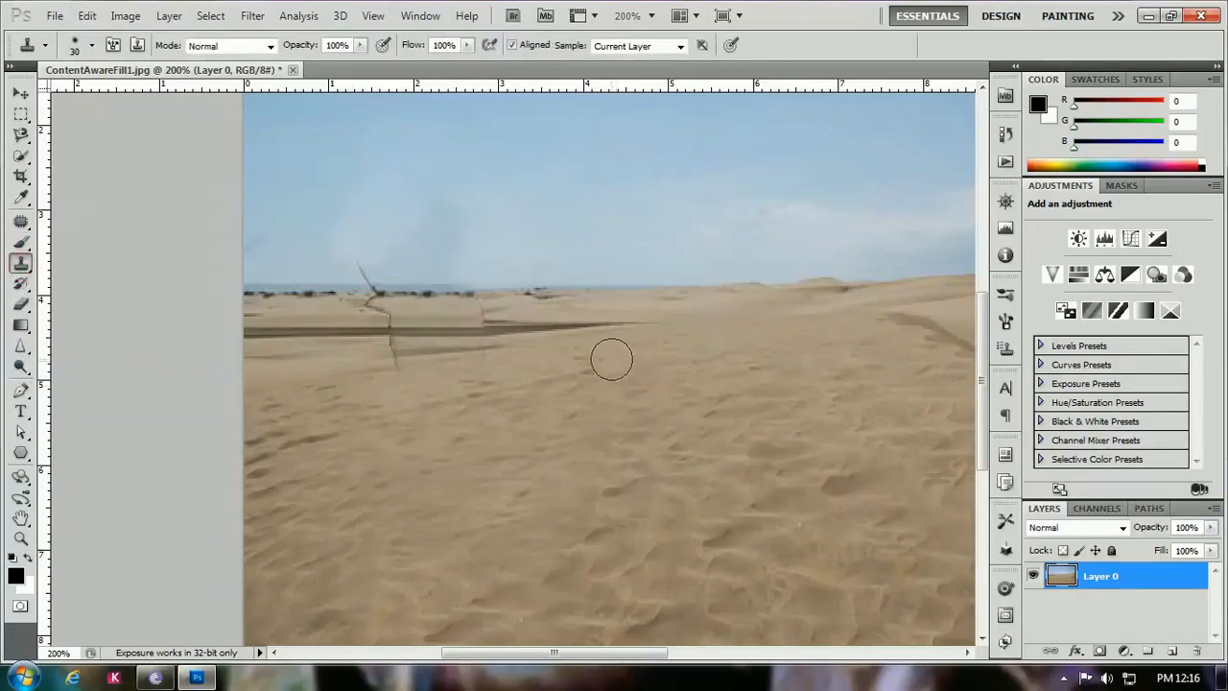
{"action": "key", "text": "bracketleft"}
{"action": "left_click", "coordinate": [482, 333]}
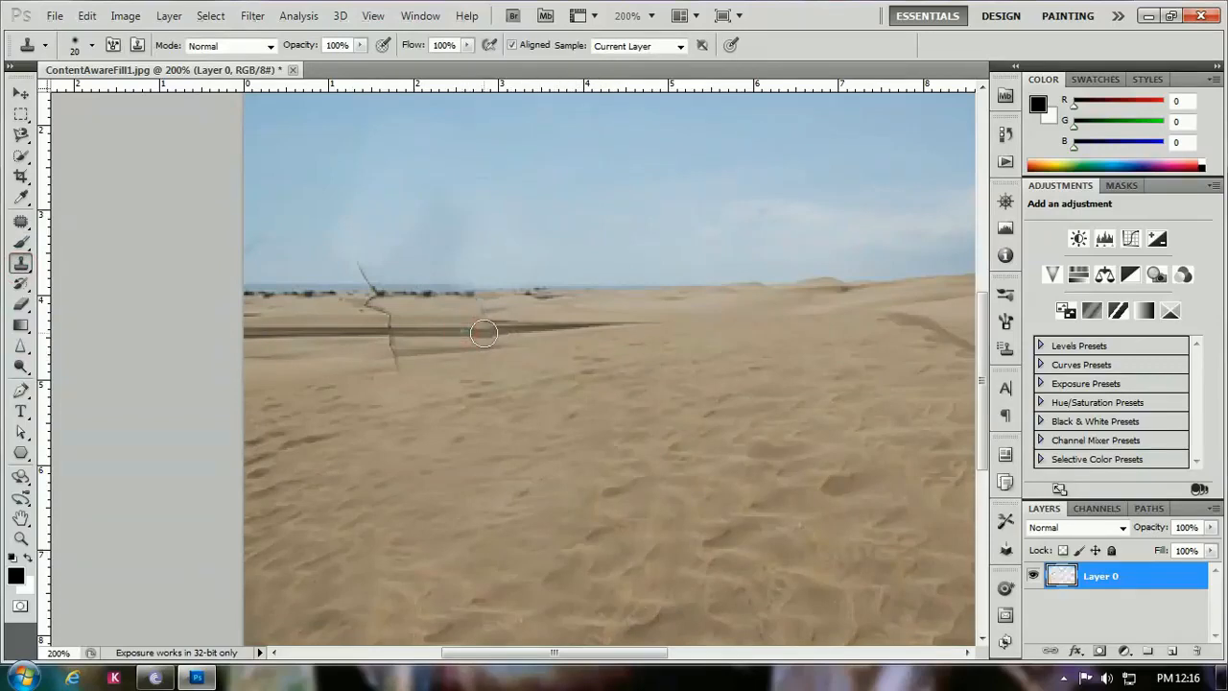
{"action": "left_click", "coordinate": [365, 331], "text": "alt"}
{"action": "left_click", "coordinate": [390, 330]}
{"action": "left_click", "coordinate": [397, 361]}
{"action": "left_click", "coordinate": [393, 353]}
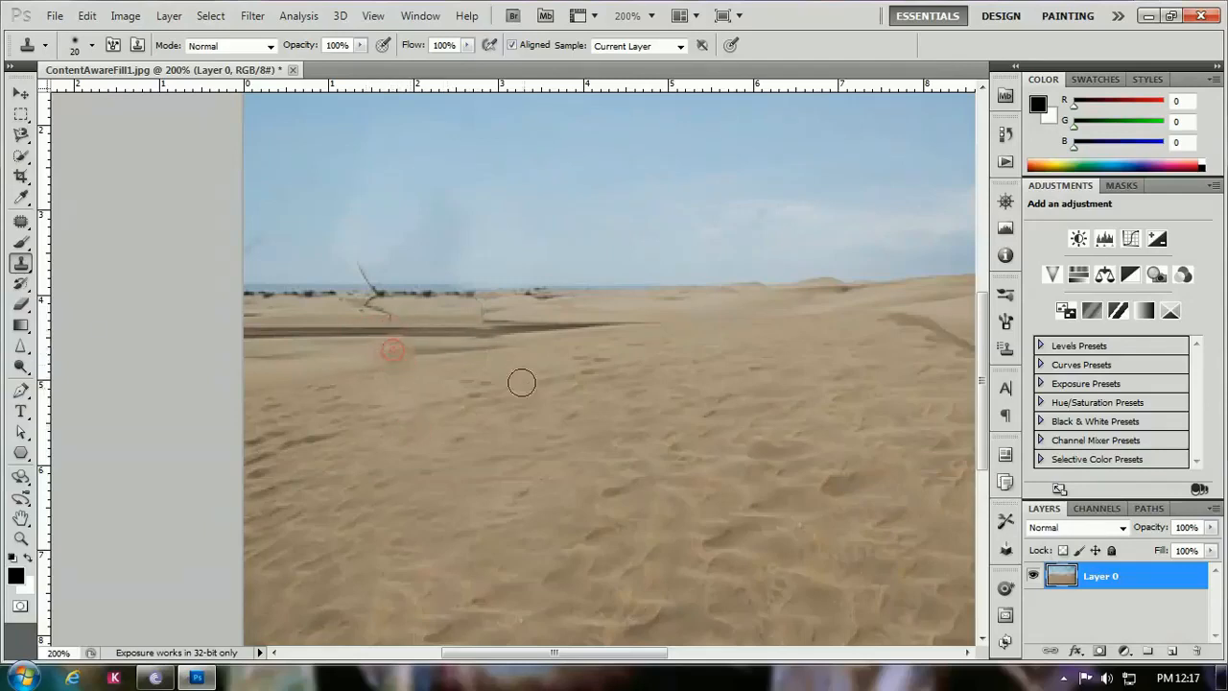
{"action": "left_click", "coordinate": [482, 350]}
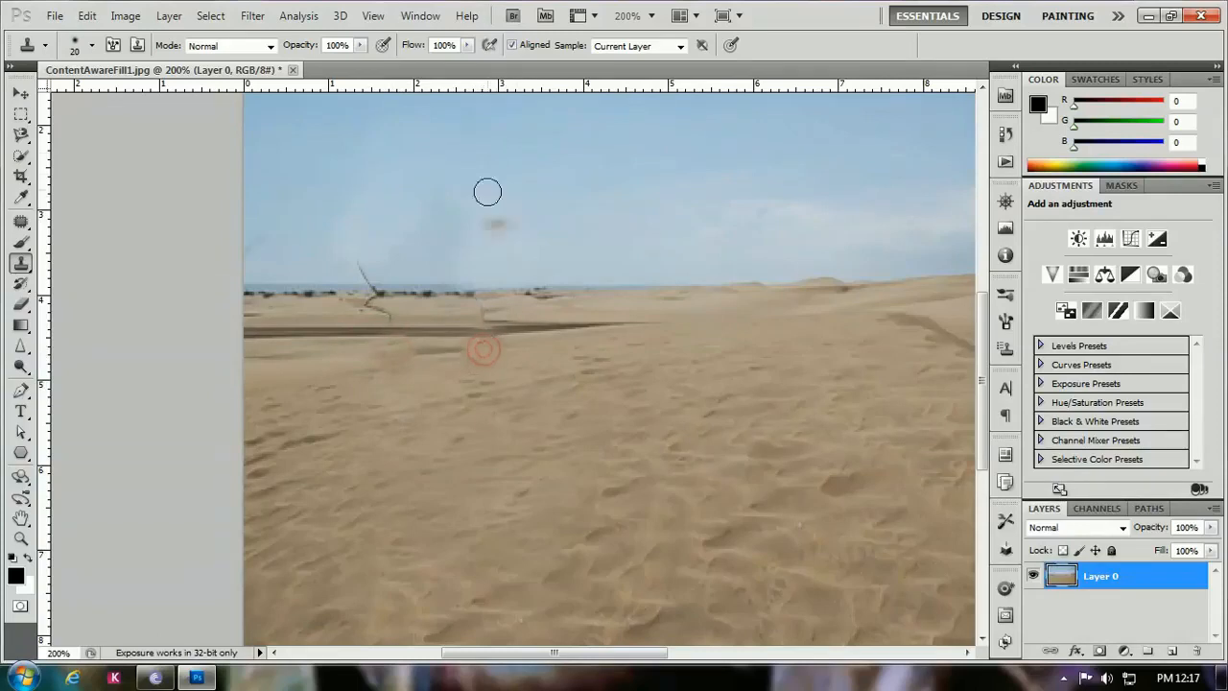
Clone sky over the last outline remnant above the horizon, and clone sand over the seams just below the horizon
{"action": "left_click", "coordinate": [429, 181], "text": "alt"}
{"action": "left_click", "coordinate": [363, 243]}
{"action": "left_click", "coordinate": [362, 266]}
{"action": "left_click", "coordinate": [373, 273]}
{"action": "left_click", "coordinate": [348, 240]}
{"action": "left_click_drag", "start_coordinate": [408, 306], "coordinate": [382, 308]}
{"action": "left_click", "coordinate": [485, 310], "text": "alt"}
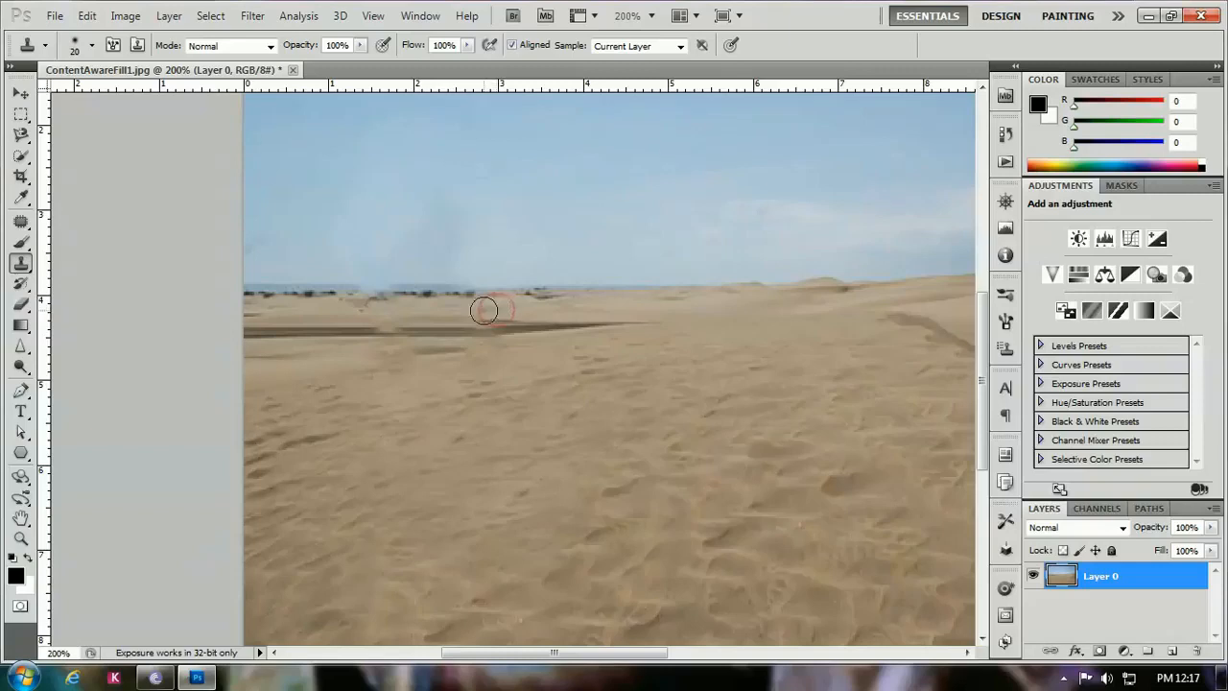
{"action": "left_click", "coordinate": [489, 311], "text": "alt"}
{"action": "left_click", "coordinate": [1067, 677]}
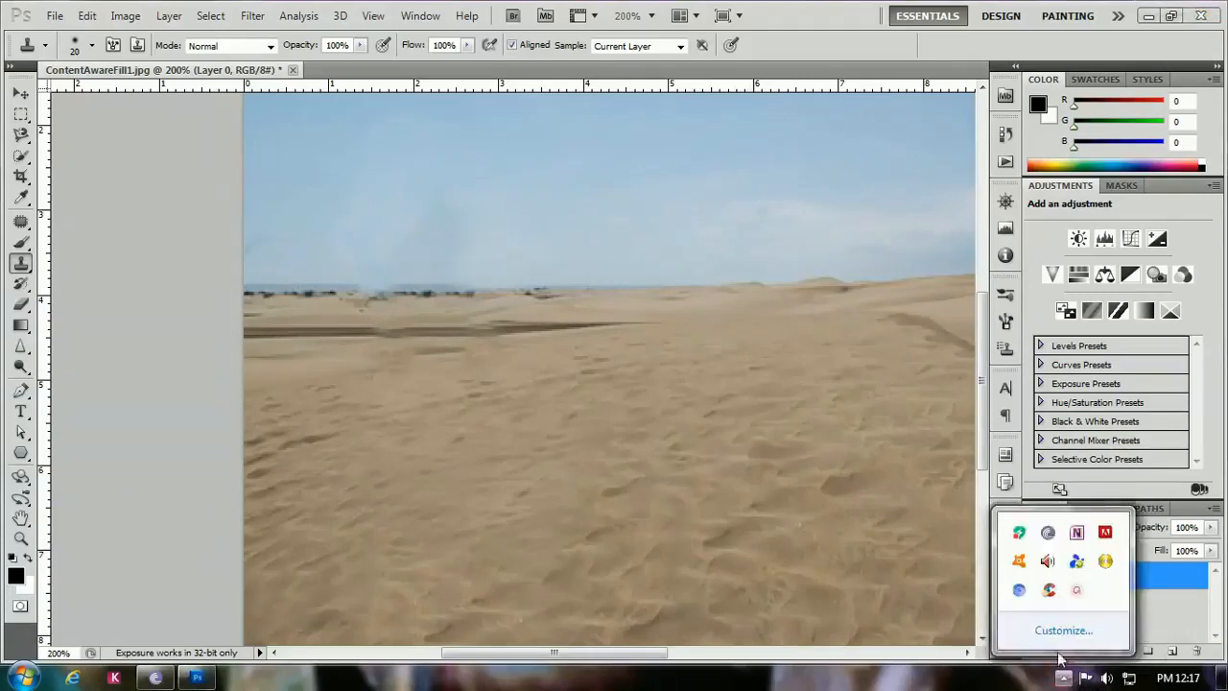
{"action": "left_click", "coordinate": [1076, 589]}
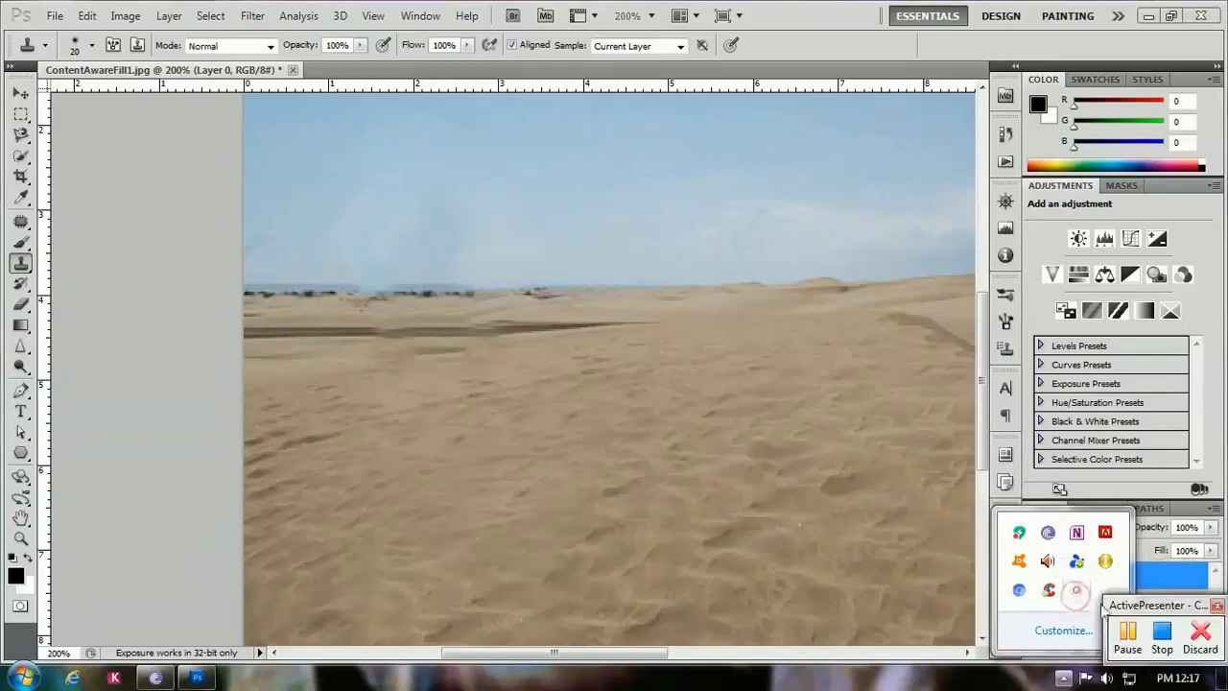